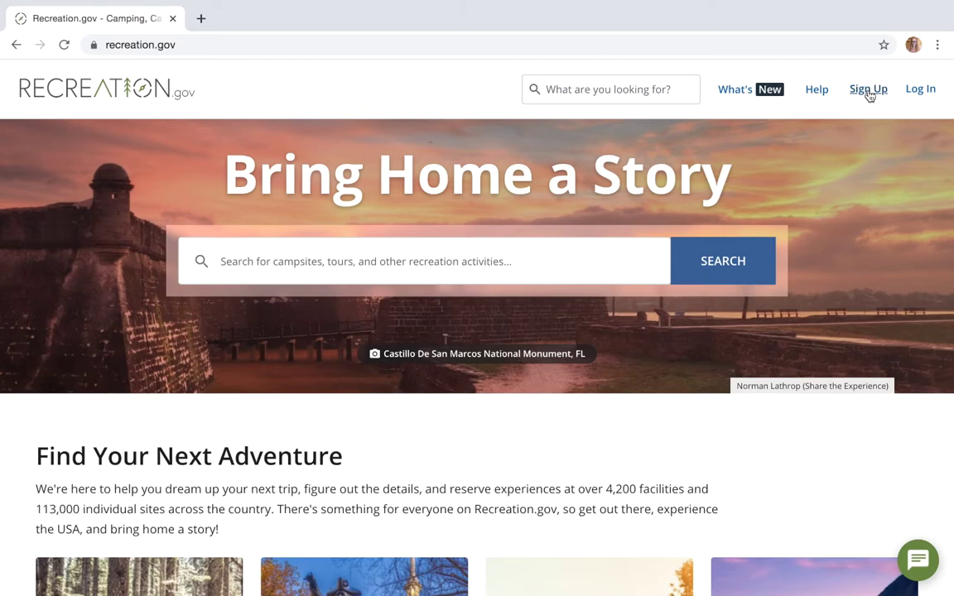
Step: Search for 'mount ra' and choose the Mount Rainier Wilderness and Climbing Permits suggestion
click(502, 261)
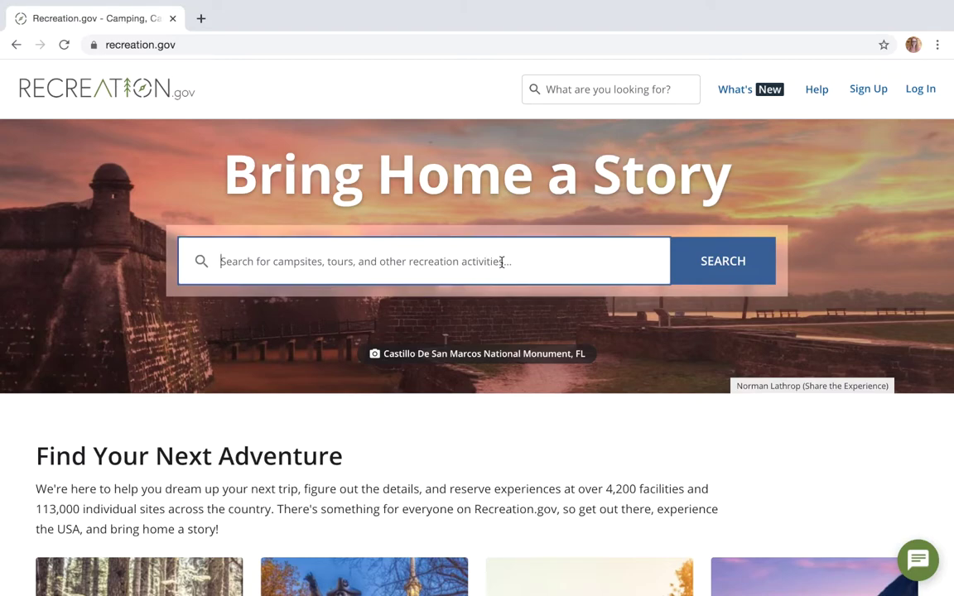
text(mount ra)
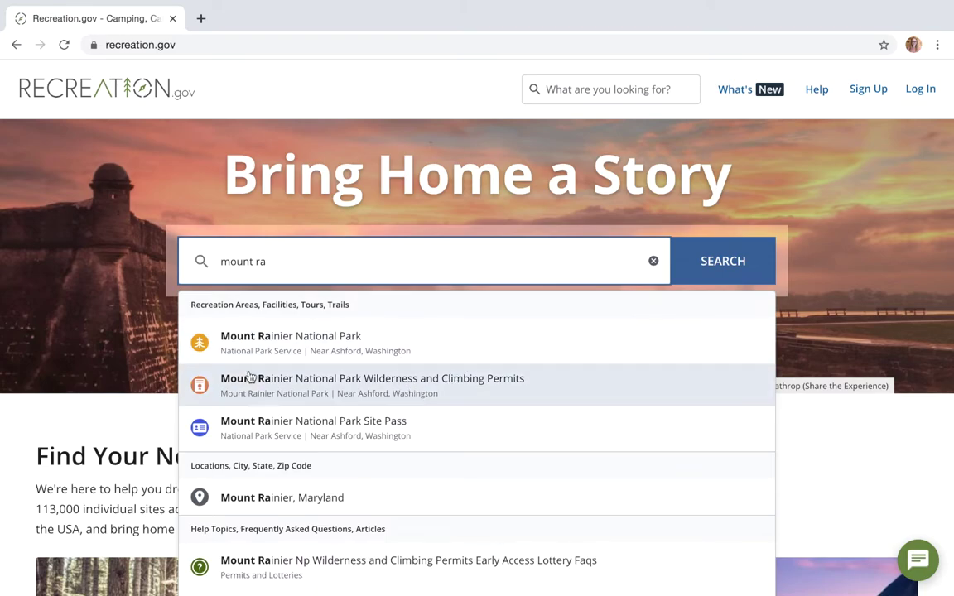
click(420, 383)
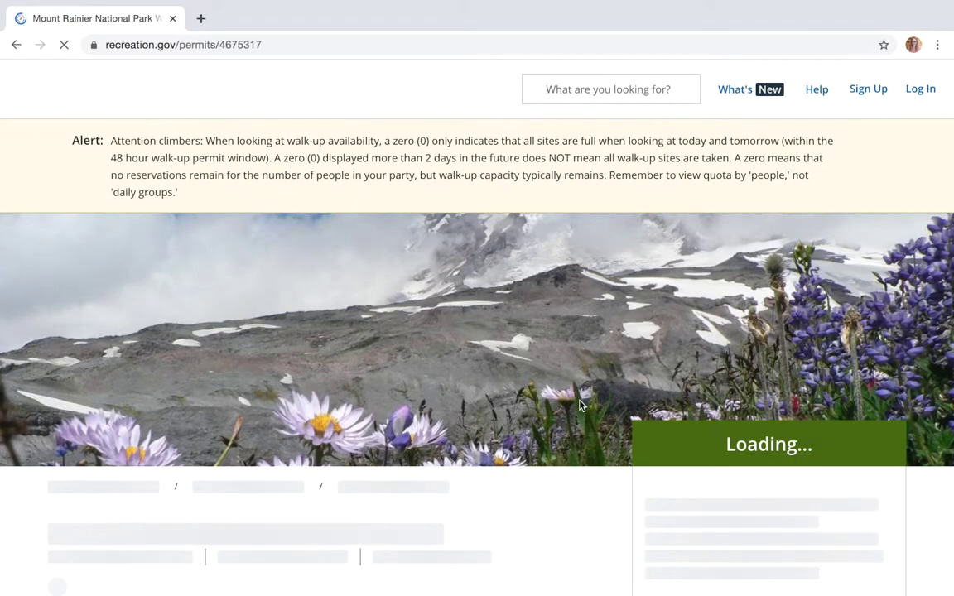
Step: Scroll through the Mount Rainier permits page to review Available Permits and the overview
scroll(581, 405, down, 2)
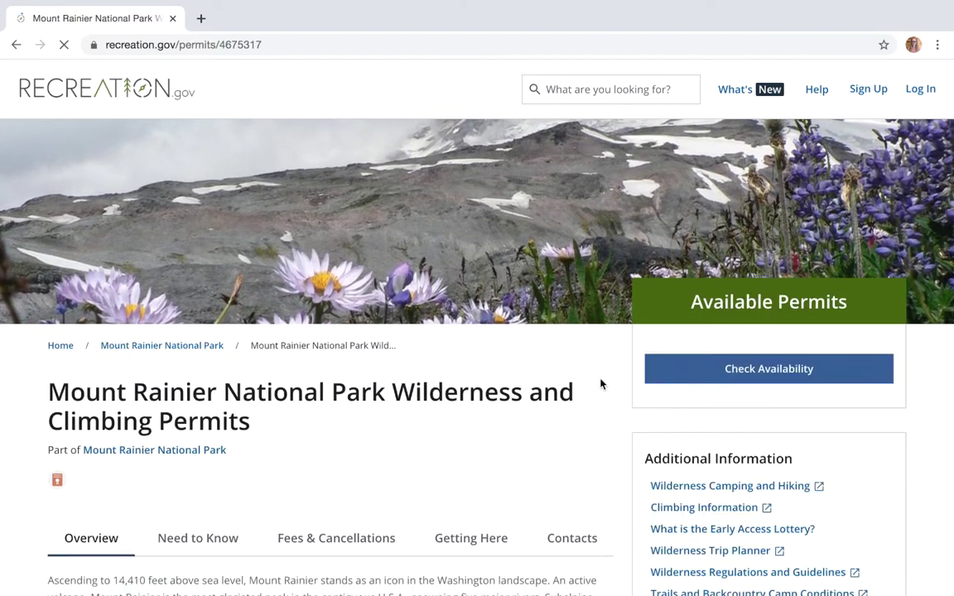
scroll(600, 383, down, 2)
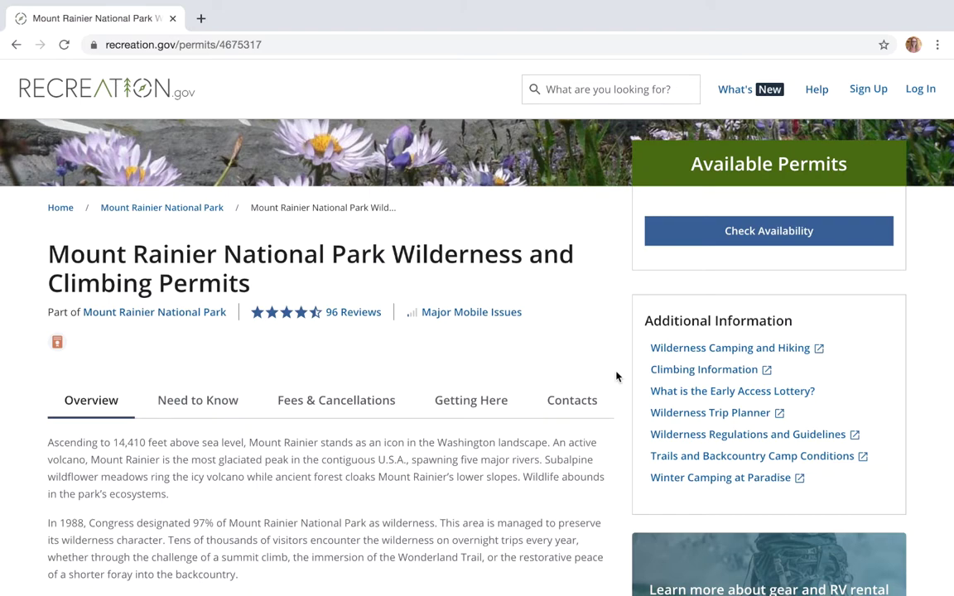
Step: View the Wilderness Trip Planner PDF's page-2 camps map, then return to the permits page
click(676, 414)
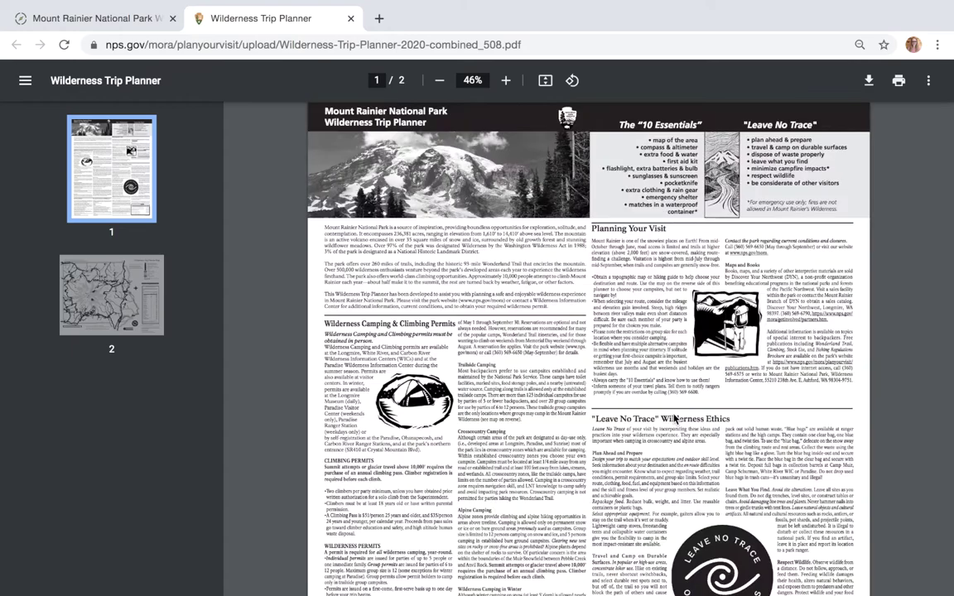
click(108, 300)
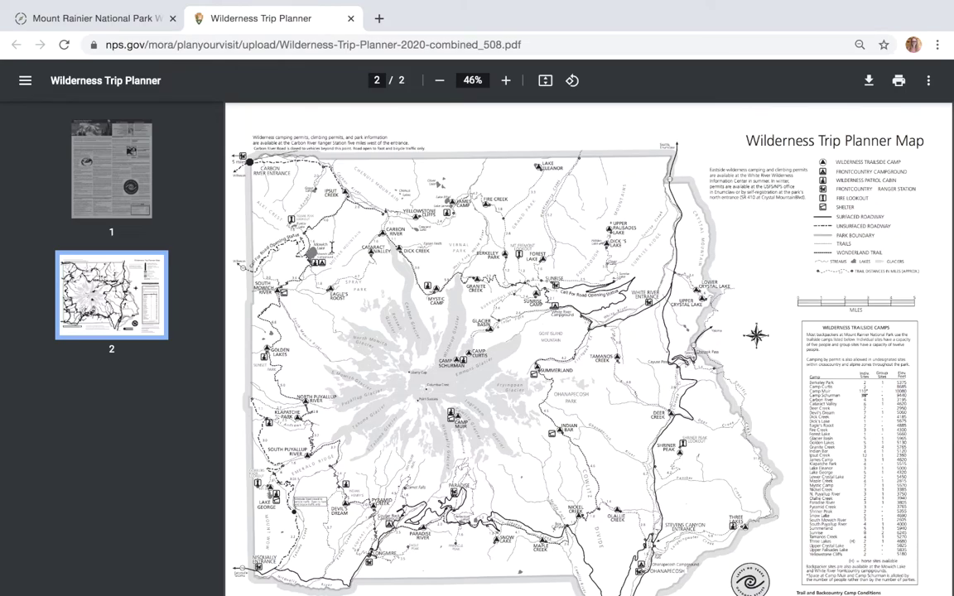
click(113, 17)
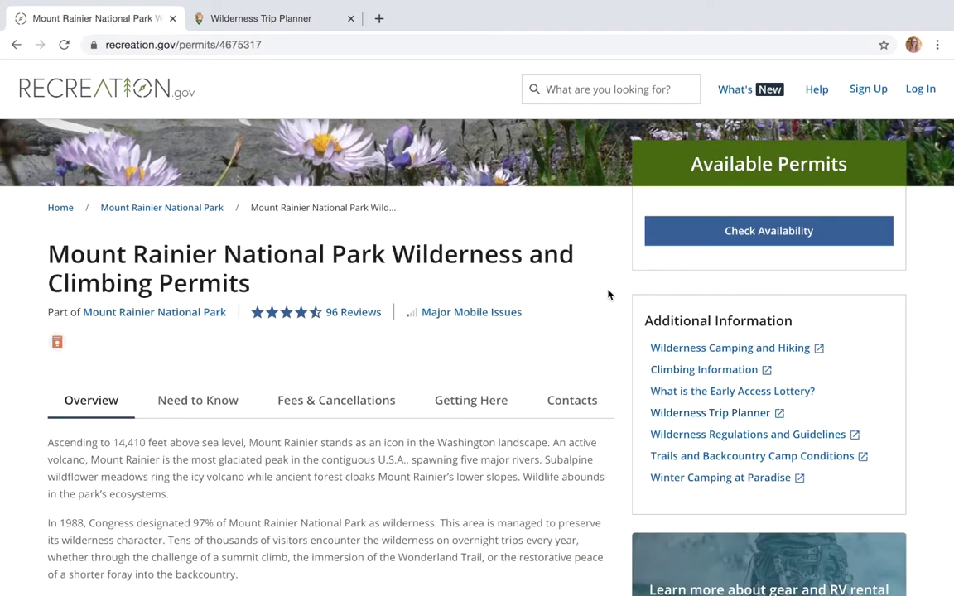
Step: Open Detailed Availability, dismiss the walk-up alert, and set the start date to 09/27/2021
click(702, 231)
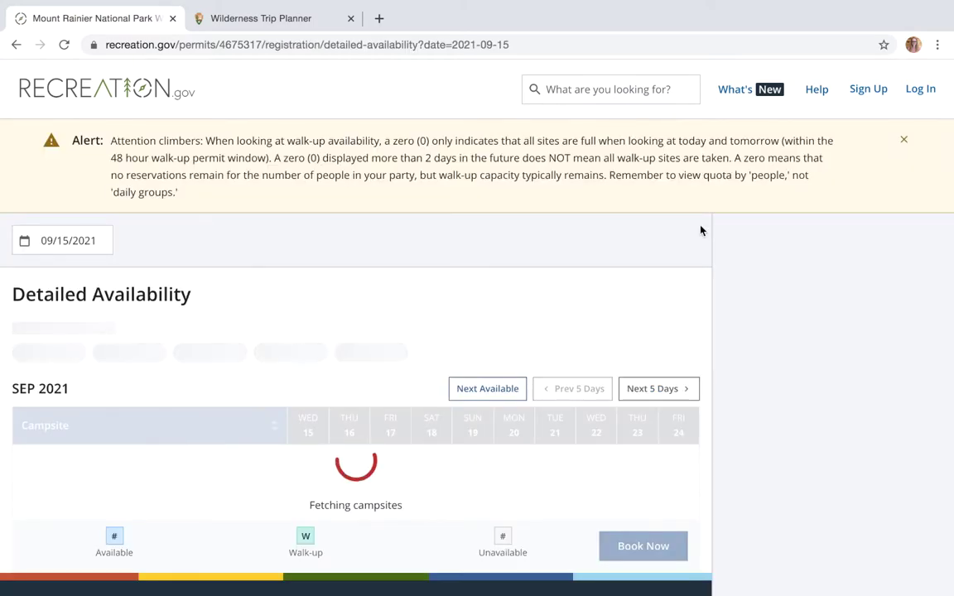
click(904, 140)
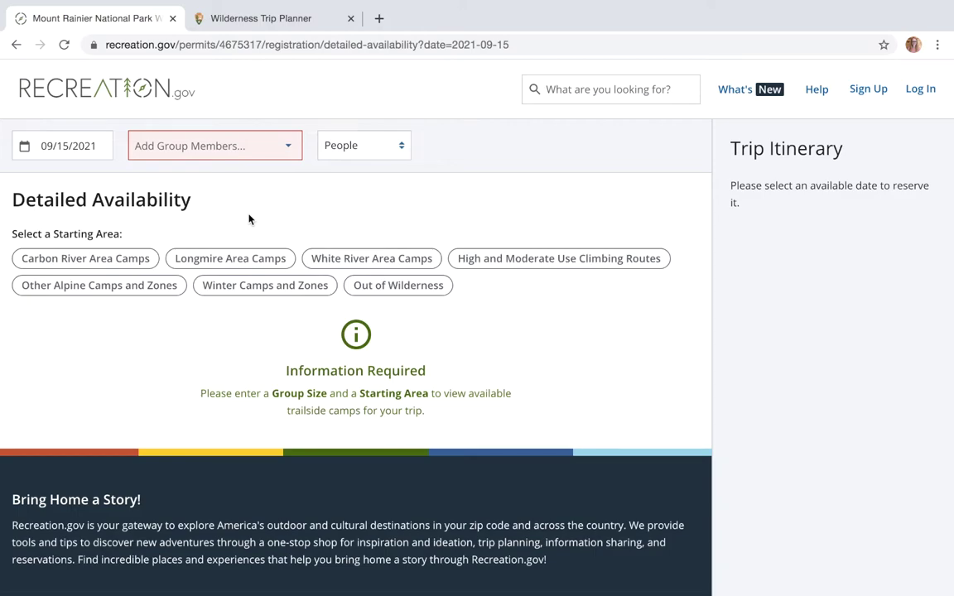
click(24, 148)
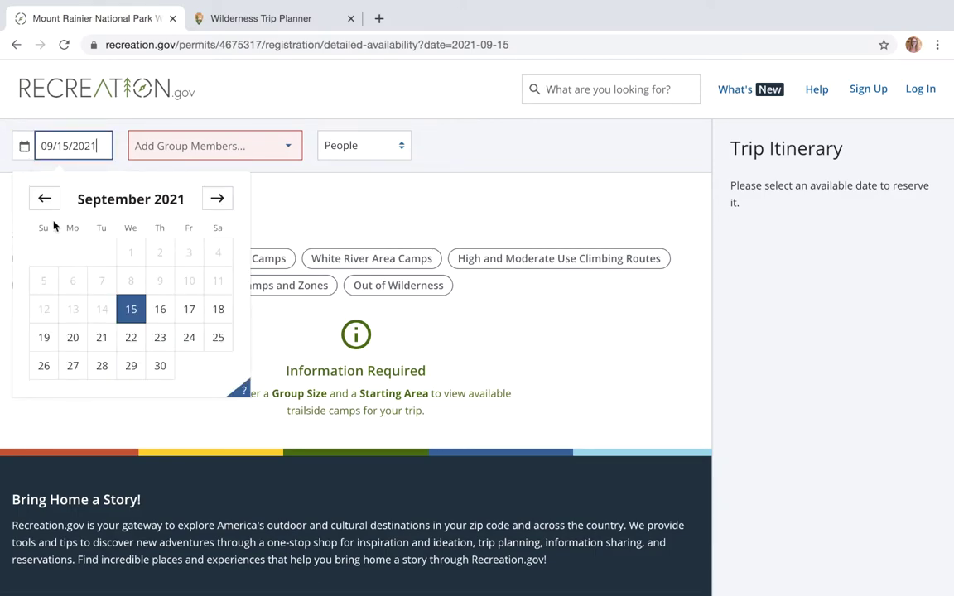
click(74, 371)
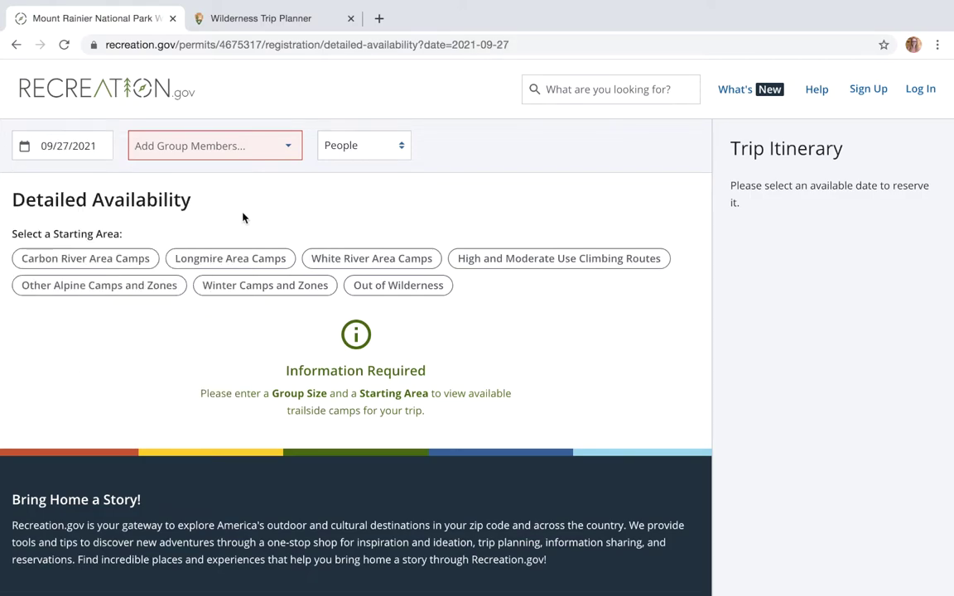
Step: Set the group to 3 members, view quotas as Daily Groups, and select Carbon River Area Camps
click(270, 149)
click(323, 200)
click(324, 200)
click(324, 200)
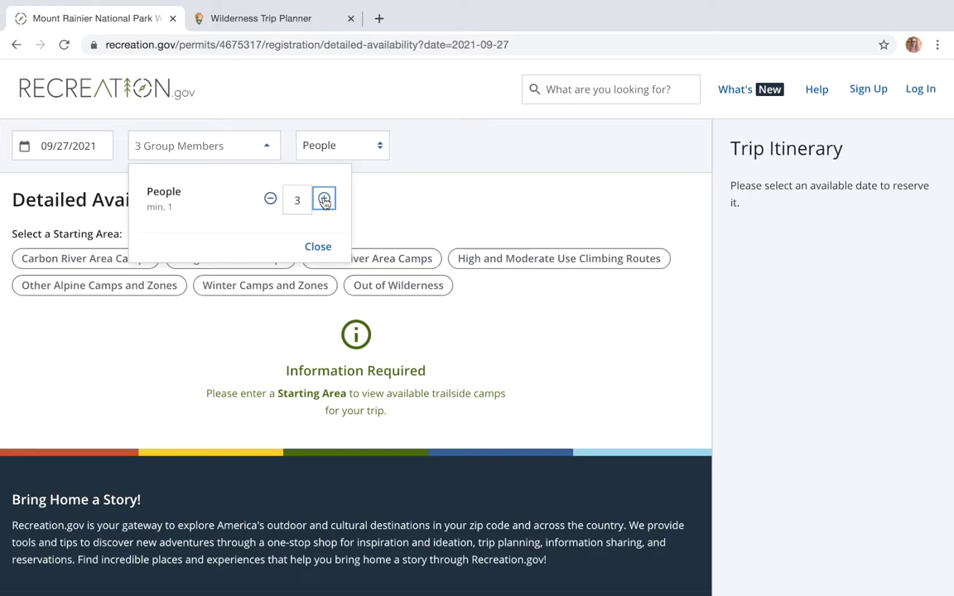
click(363, 150)
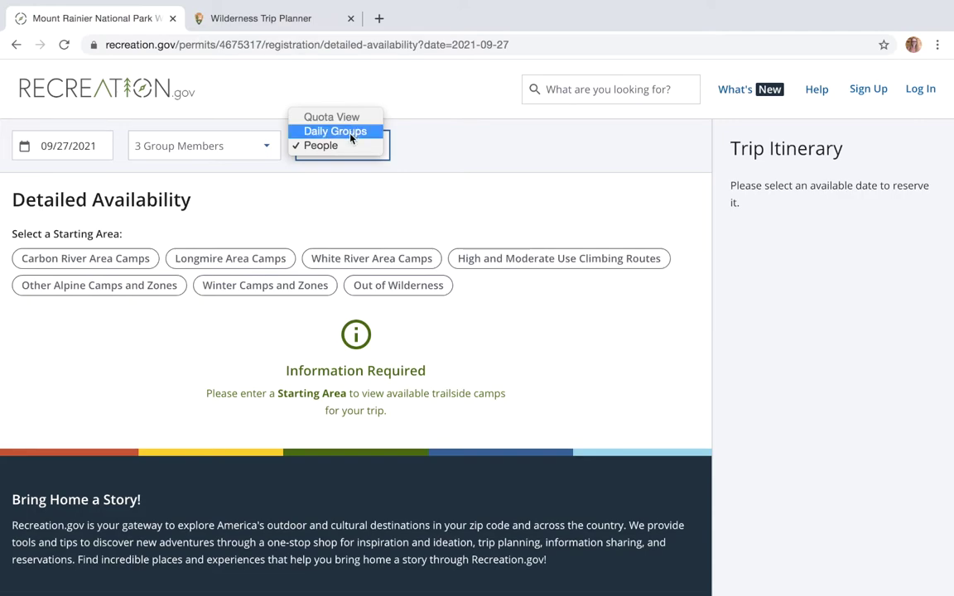
click(350, 138)
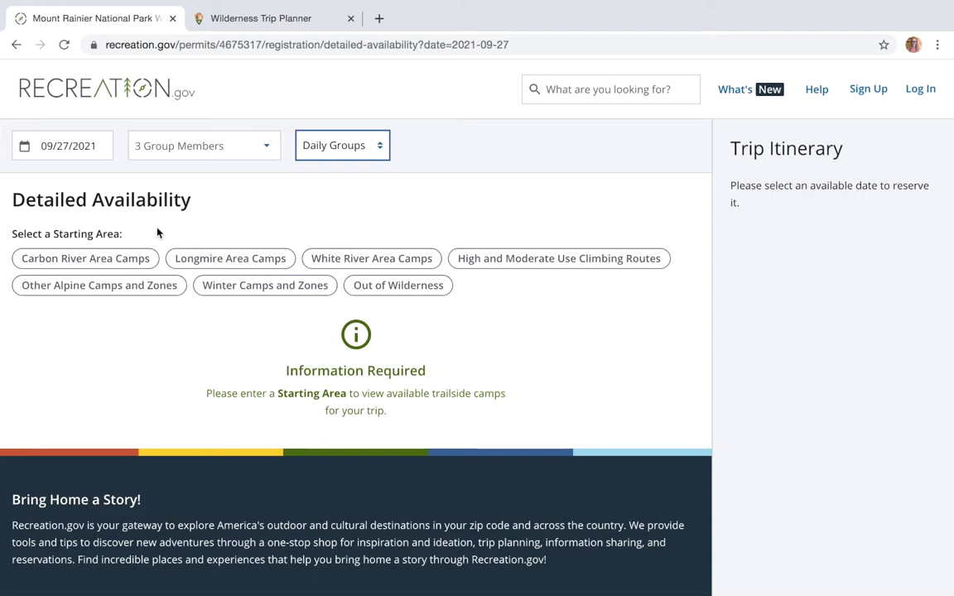
click(122, 257)
Step: Load Carbon River Area Camps availability and add Mowich Lake Camp for Monday Sep 27
click(122, 257)
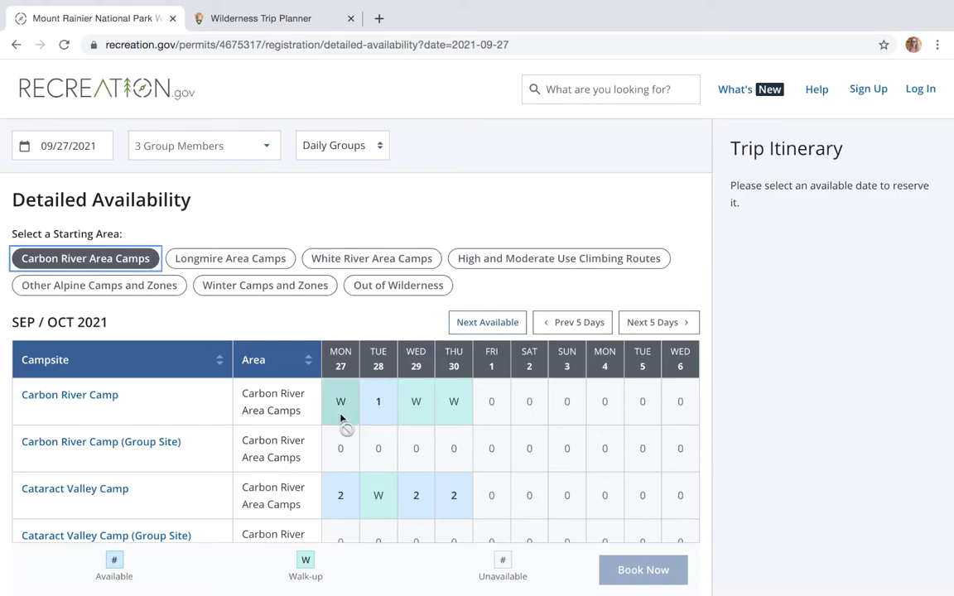
scroll(341, 419, down, 2)
scroll(340, 419, down, 5)
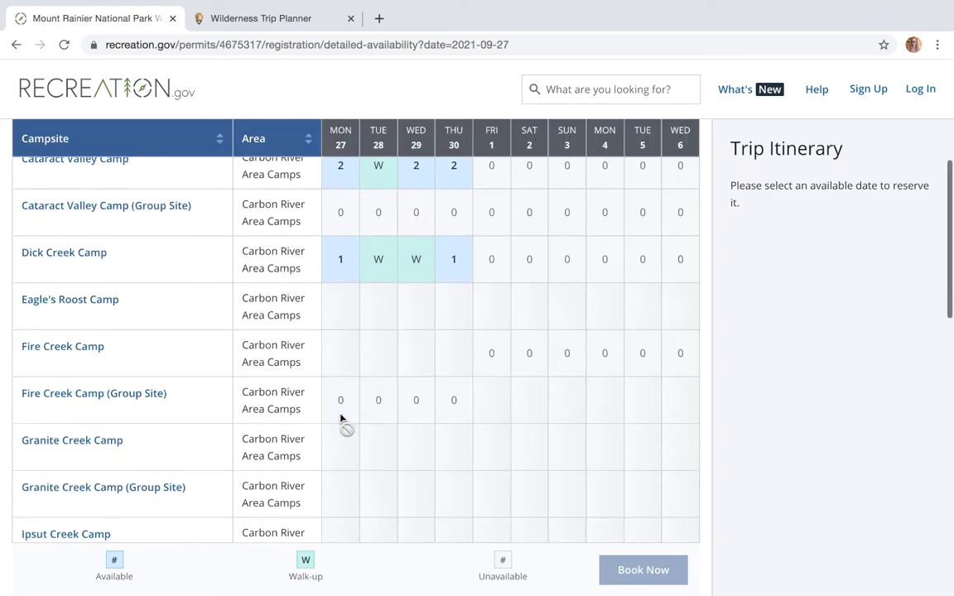
scroll(340, 419, down, 2)
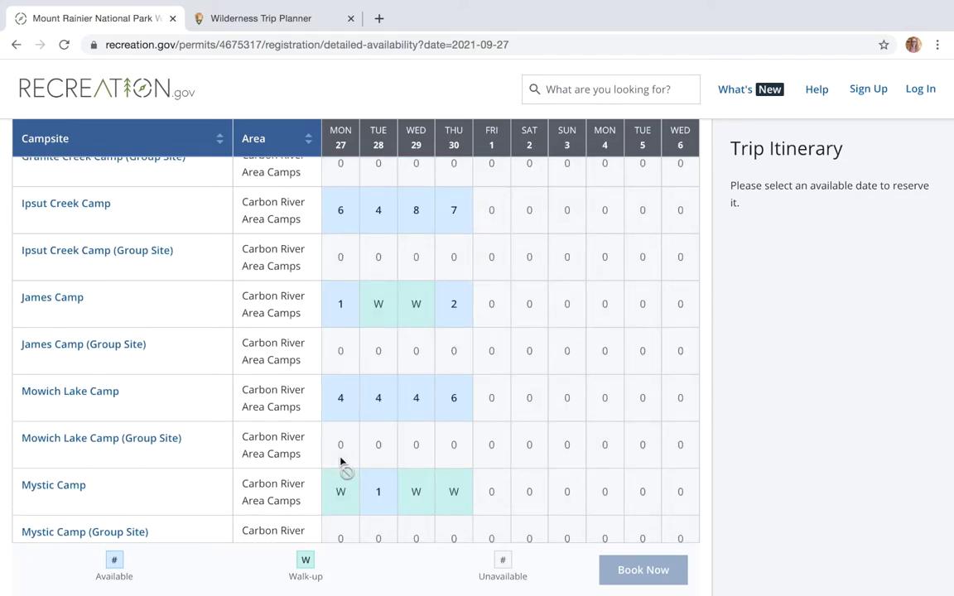
click(343, 402)
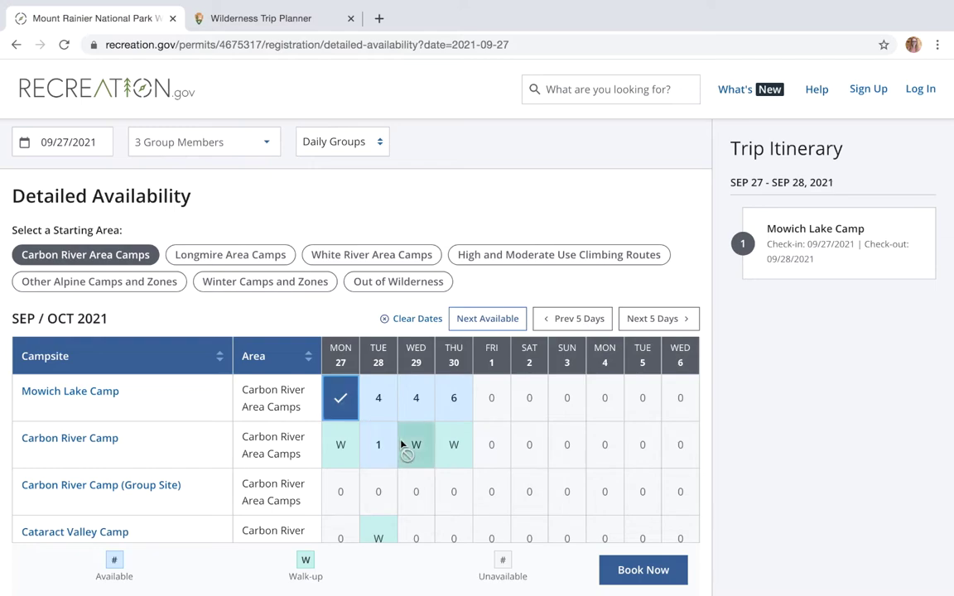
scroll(381, 439, down, 3)
Step: Add Eagle's Roost Camp on Tue Sep 28 and Ipsut Creek Camp on Wed Sep 29
scroll(401, 444, down, 1)
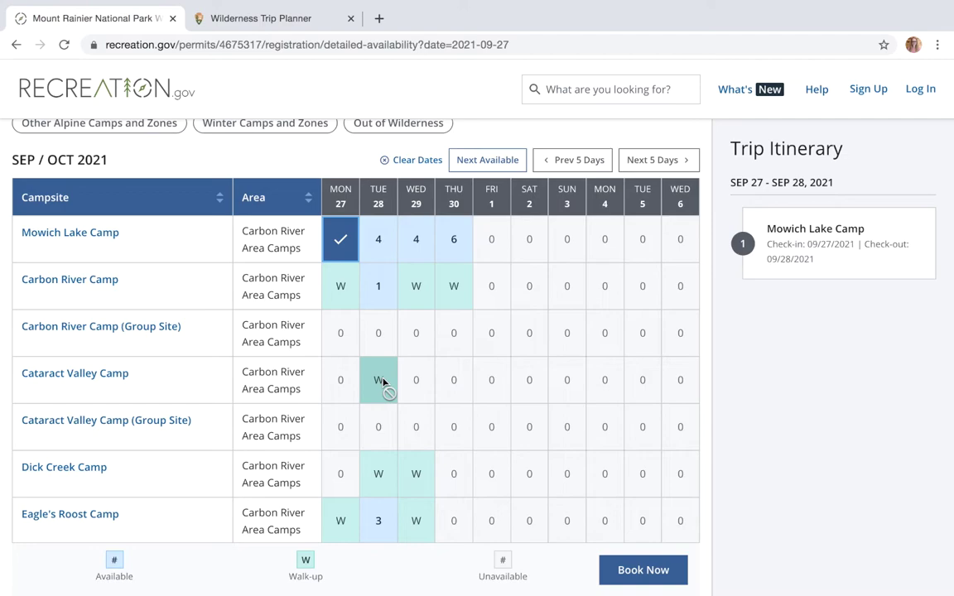
scroll(383, 380, down, 1)
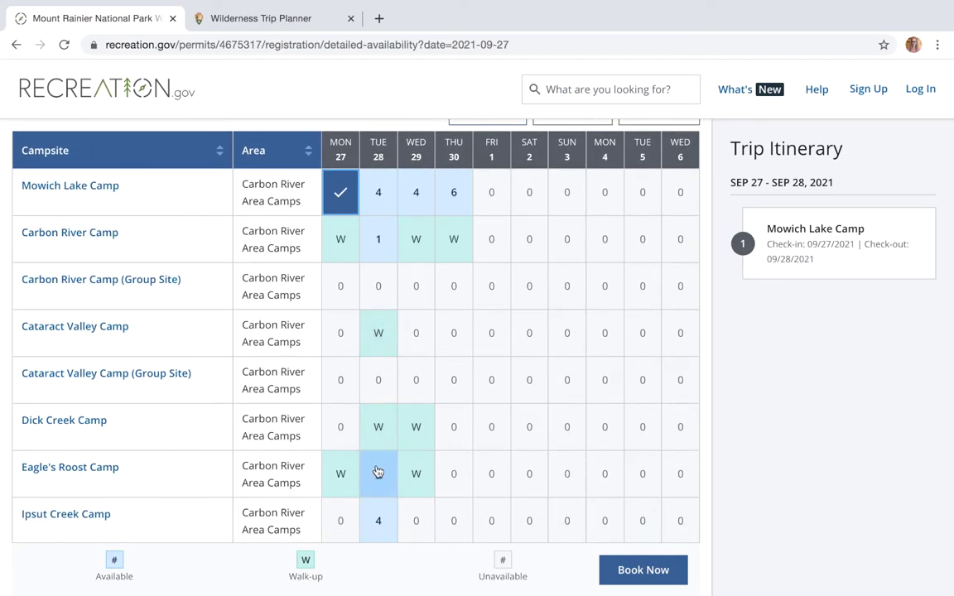
click(378, 473)
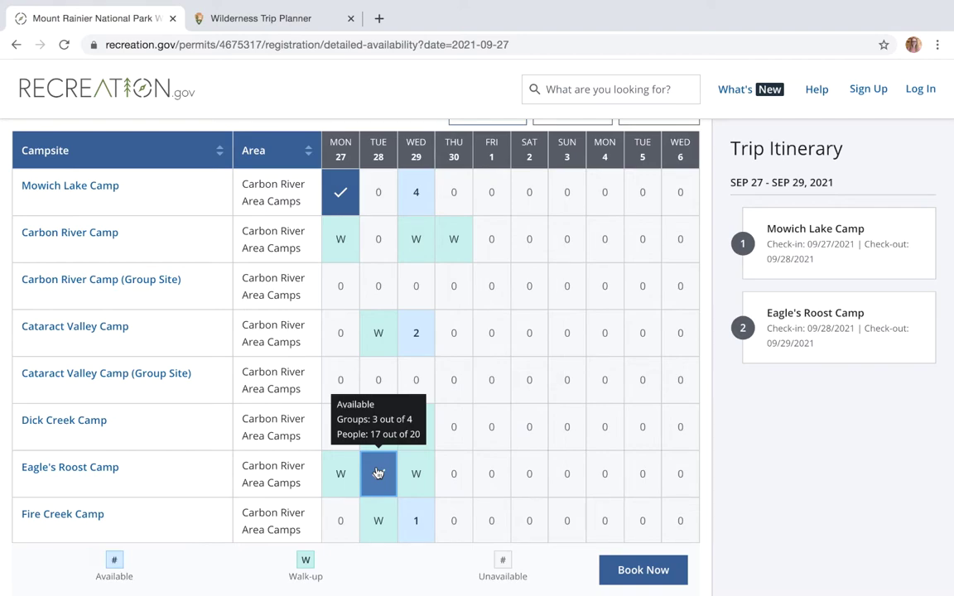
scroll(472, 453, down, 2)
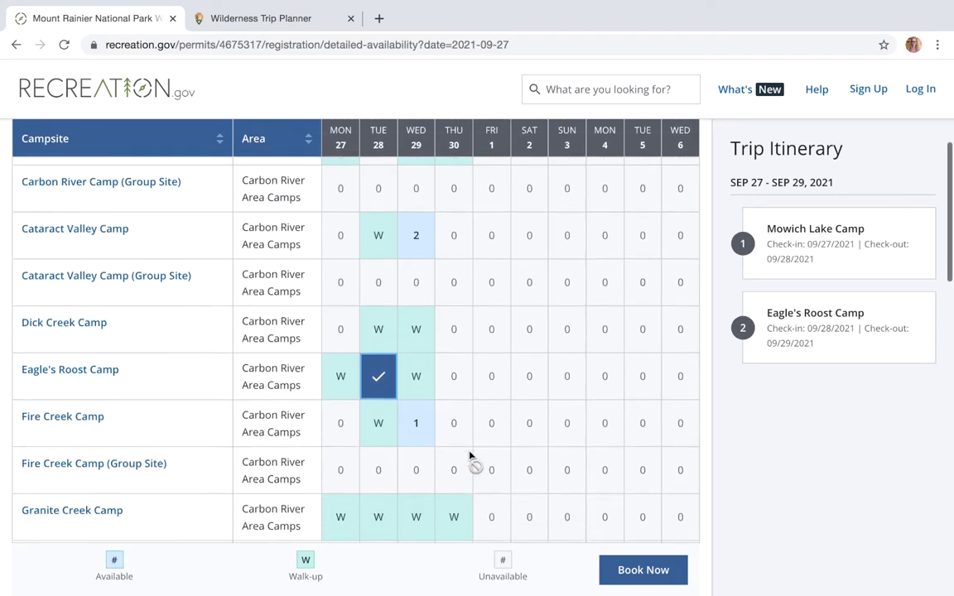
scroll(469, 454, down, 3)
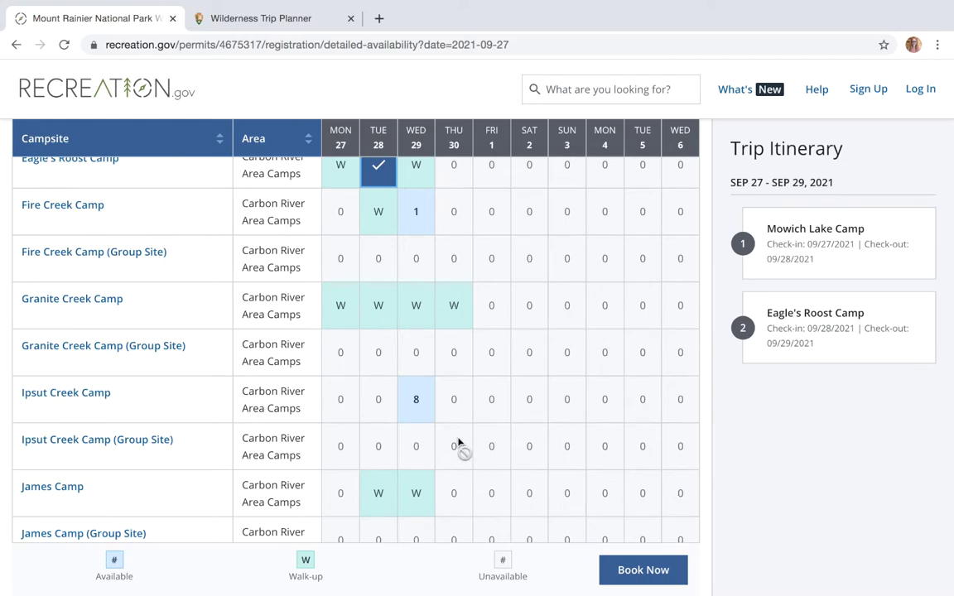
click(420, 404)
click(419, 404)
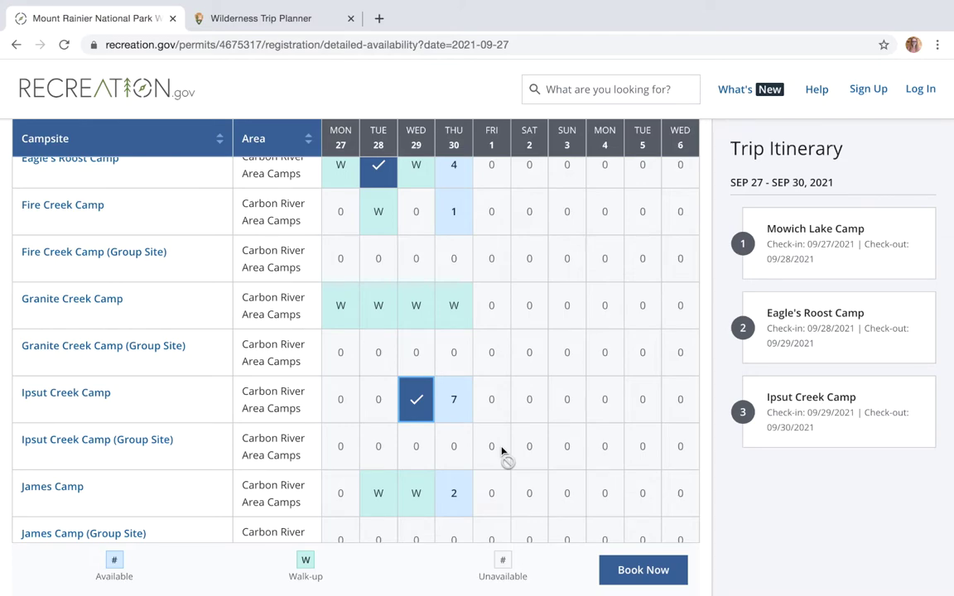
scroll(501, 451, down, 10)
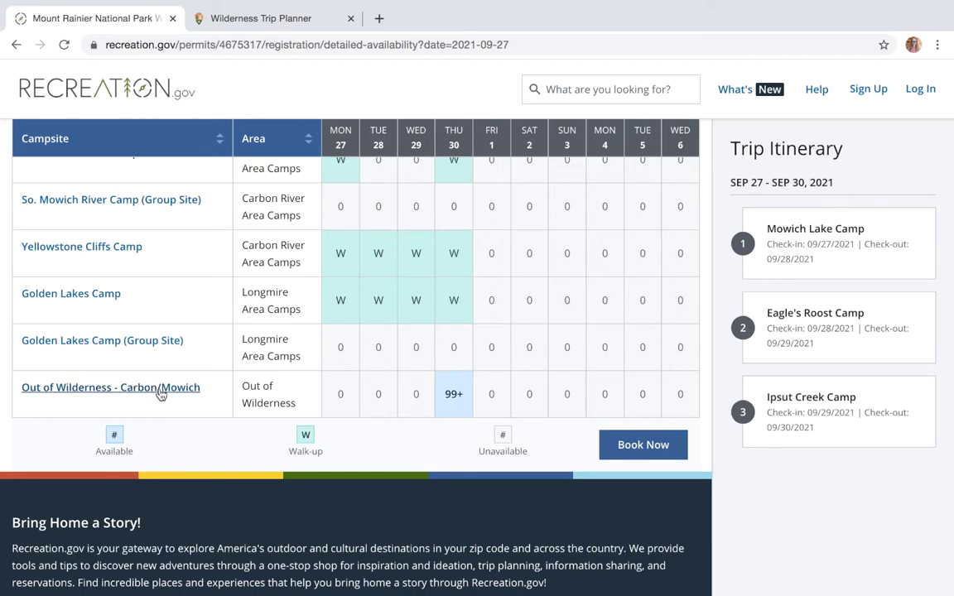
mouse_move(451, 404)
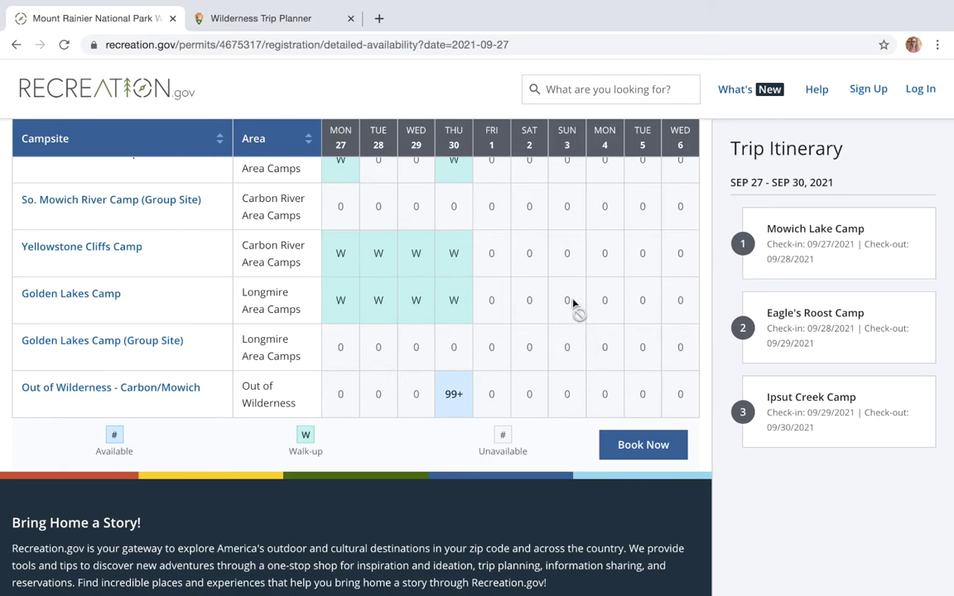
scroll(572, 305, up, 10)
scroll(573, 305, up, 4)
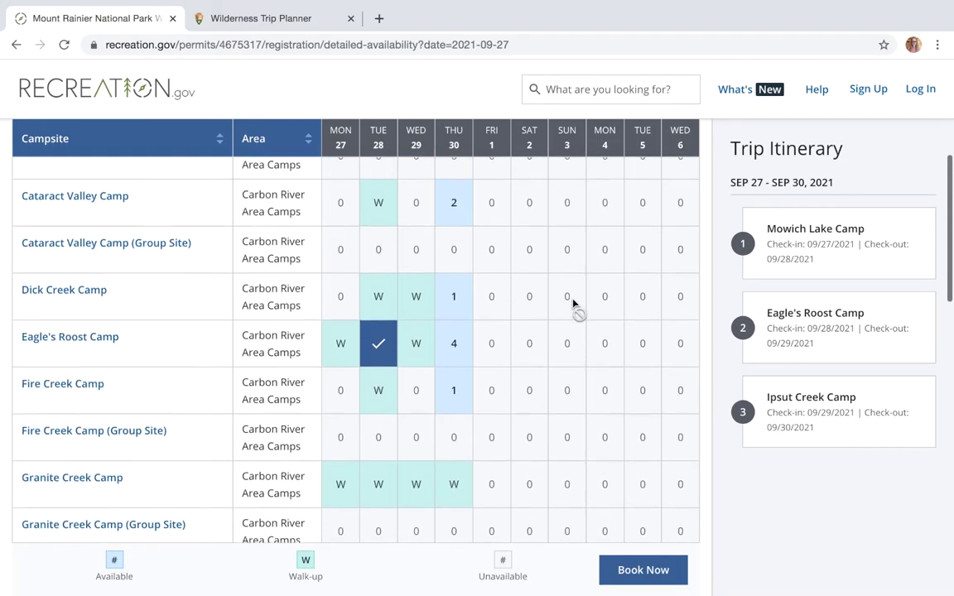